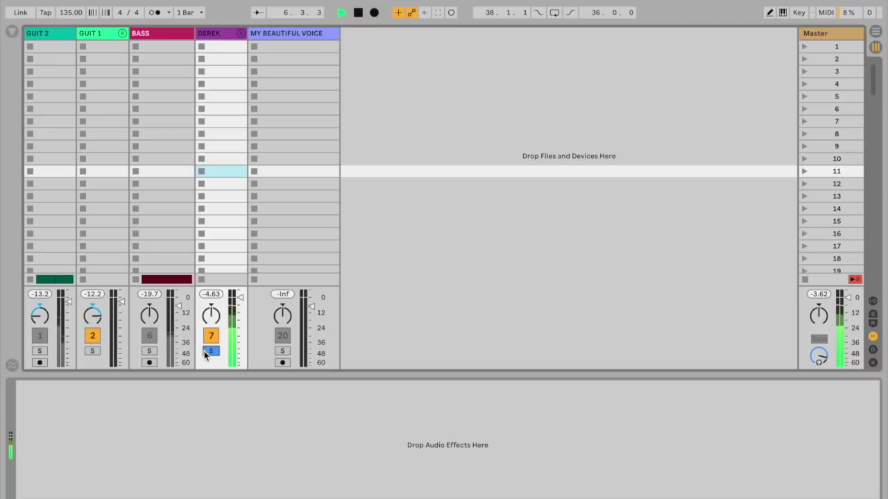
Stop auditioning the soloed DEREK track and show the browser of sounds and effects.
key("space")
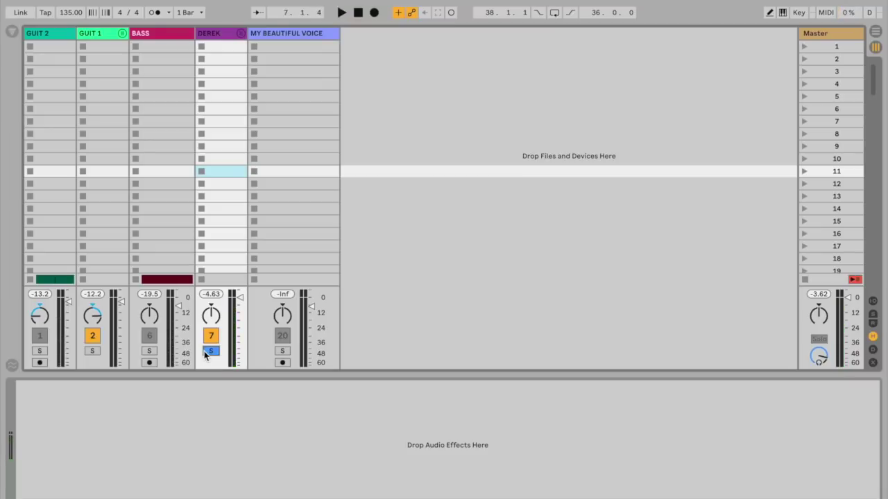
left_click(12, 31)
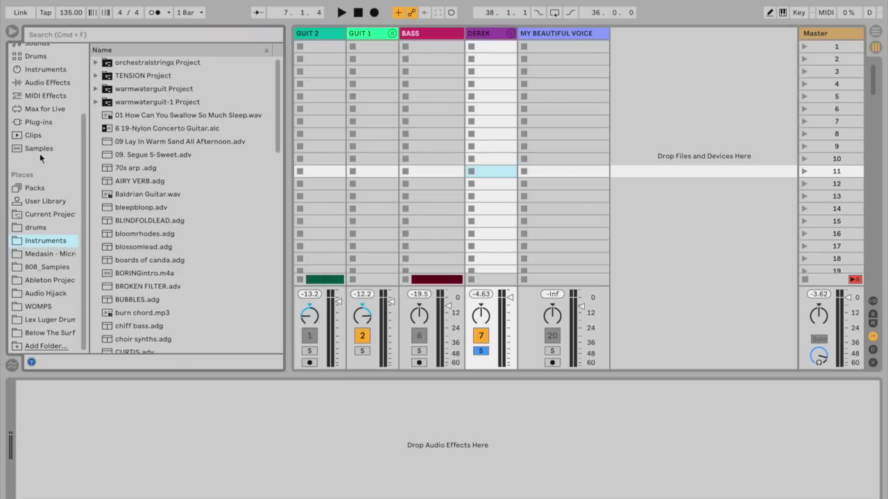
Load EQ Eight, then Glue Compressor, from Audio Effects onto the DEREK track.
left_click(40, 83)
double_click(143, 220)
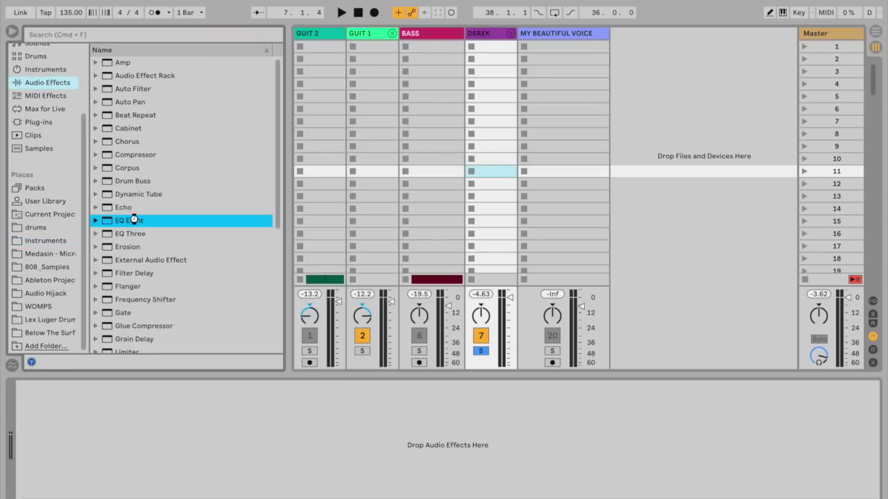
double_click(159, 328)
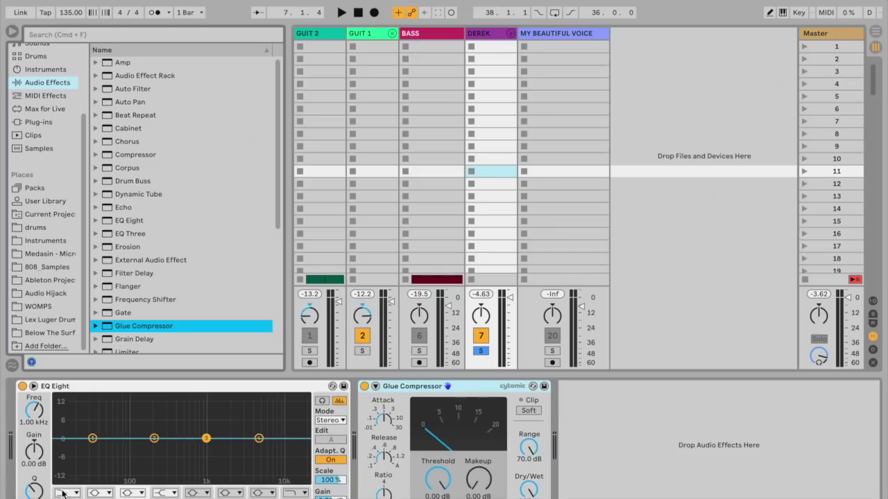
Make EQ Eight band 1 a Low Cut at 72.7 Hz and shelve band 4 down 3.10 dB at 4.64 kHz.
left_click(62, 493)
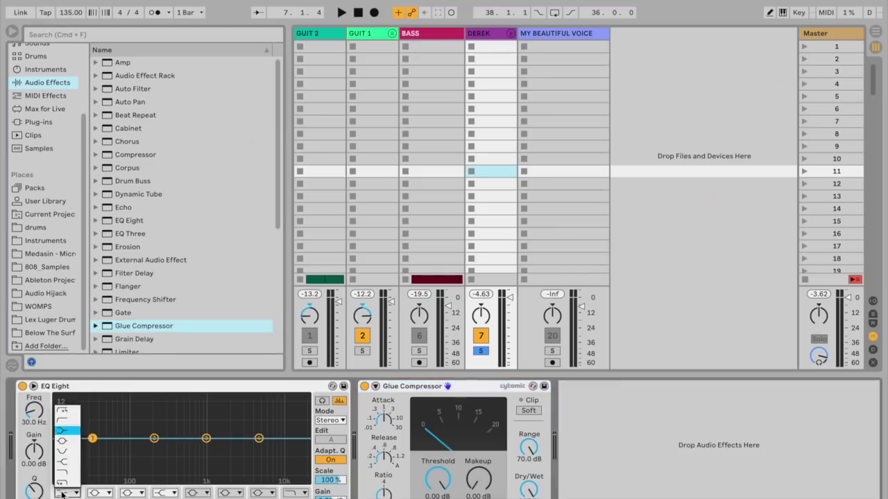
left_click(62, 425)
left_click_drag(33, 423, 33, 410)
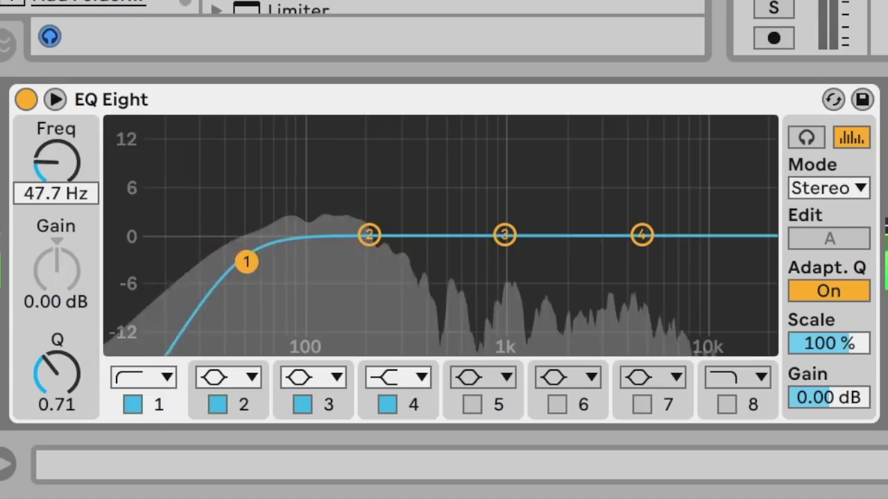
left_click_drag(55, 193, 56, 184)
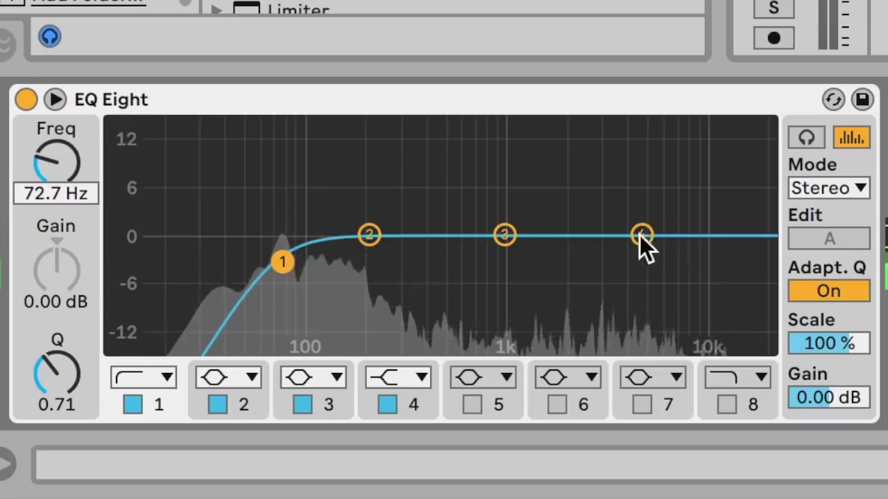
left_click_drag(639, 235, 634, 257)
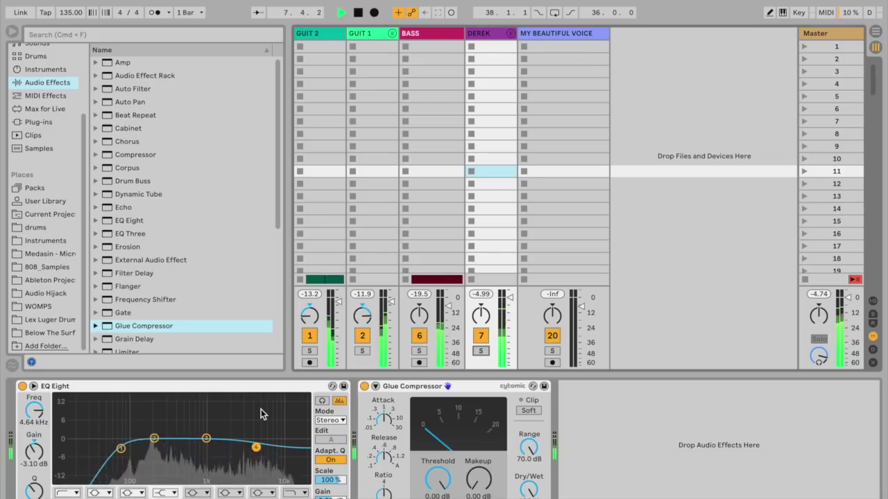
key("space")
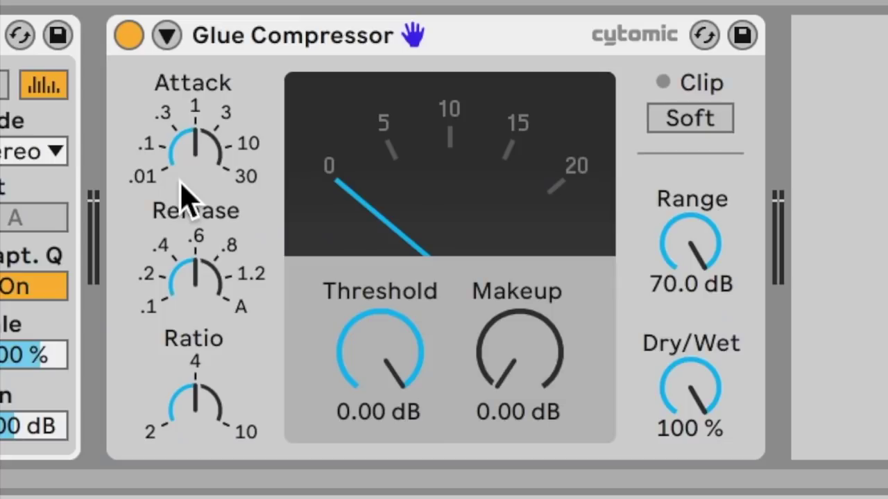
Set Glue Compressor attack to 30 ms, release to 0.1 s and ratio to 2:1.
left_click_drag(210, 164, 211, 121)
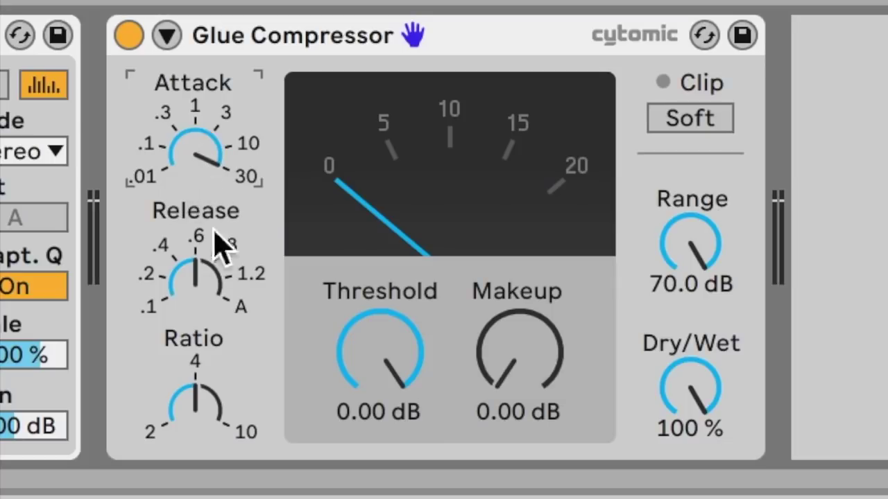
left_click_drag(220, 291, 192, 317)
left_click(196, 154)
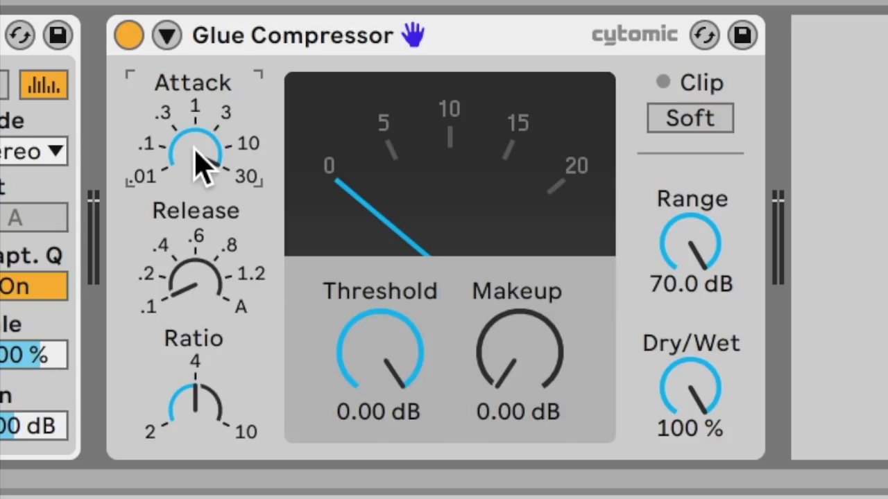
left_click(195, 271)
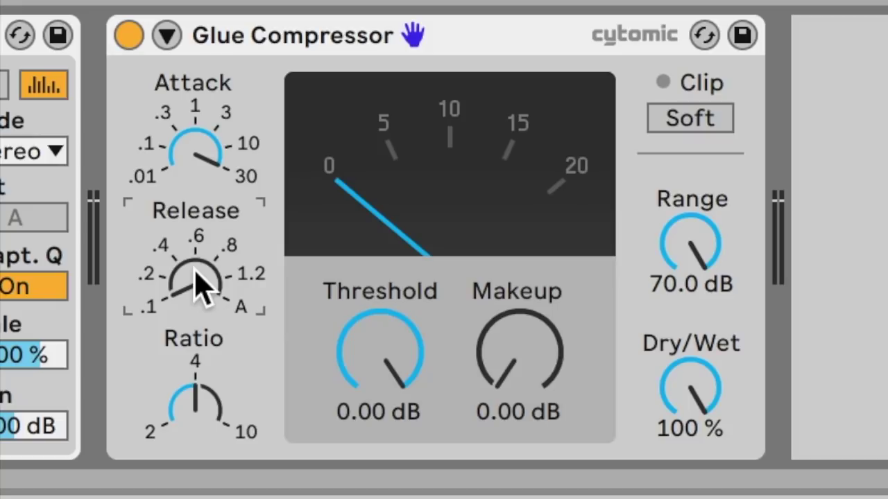
left_click_drag(198, 402, 208, 412)
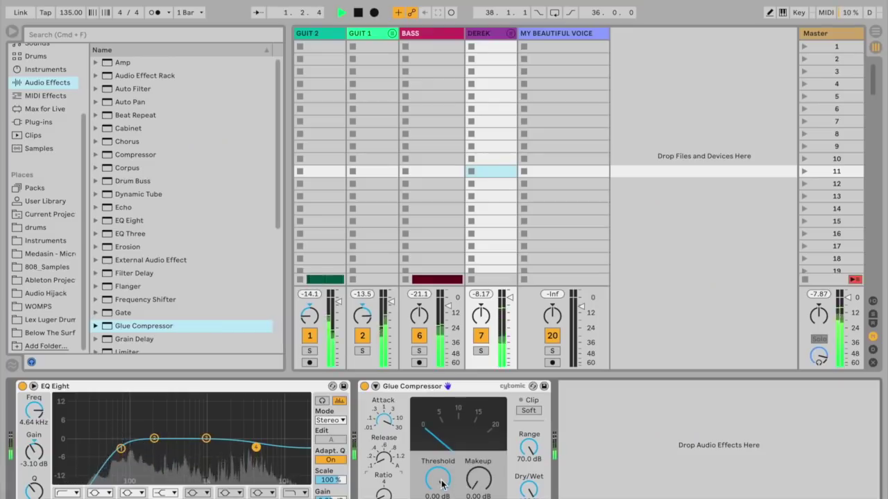
Bring the Glue Compressor threshold down to -32.5 dB and raise makeup gain to 3.49 dB.
left_click_drag(442, 484, 442, 493)
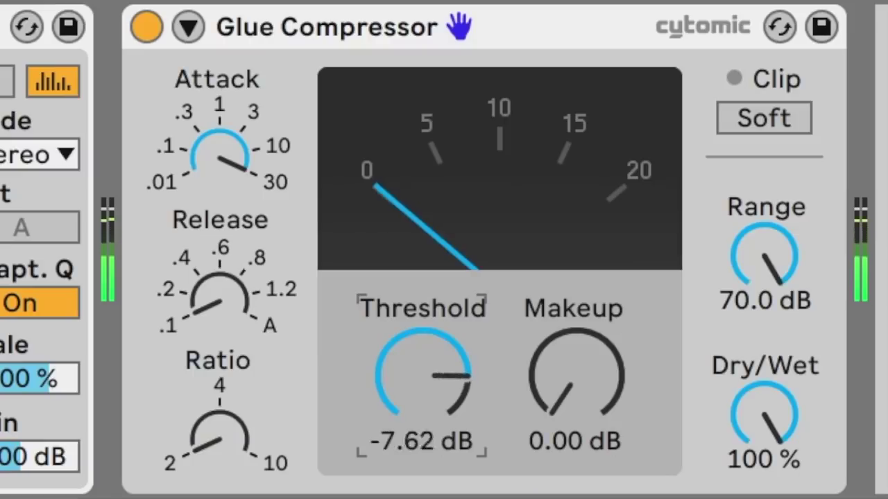
left_click_drag(423, 375, 443, 391)
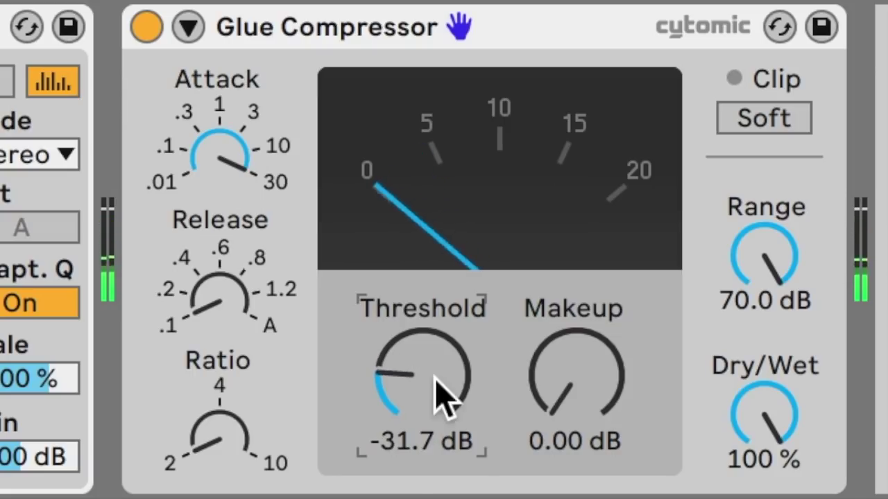
left_click(466, 452)
left_click_drag(466, 452, 466, 456)
mouse_move(594, 436)
left_mouse_down()
mouse_move(594, 411)
mouse_move(593, 420)
left_mouse_up()
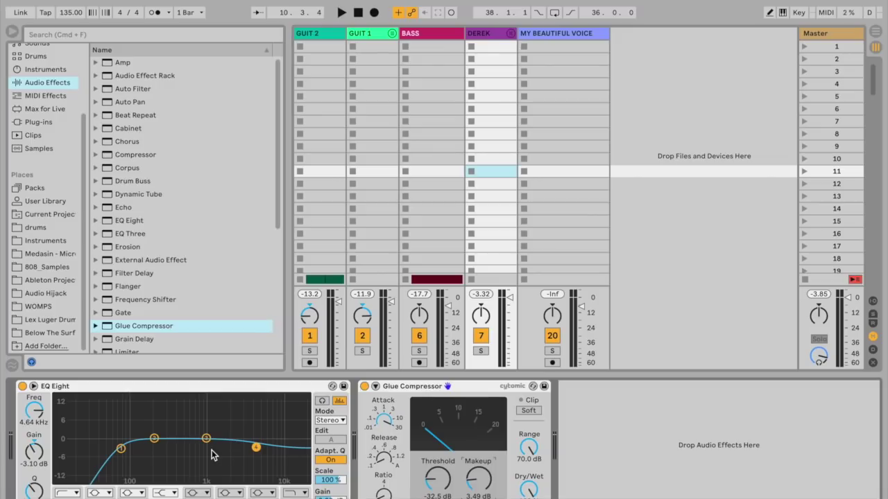
Drag EQ Eight band 2 to a +14.8 dB peak at 72.6 Hz with Q 0.71.
left_click_drag(154, 442, 126, 419)
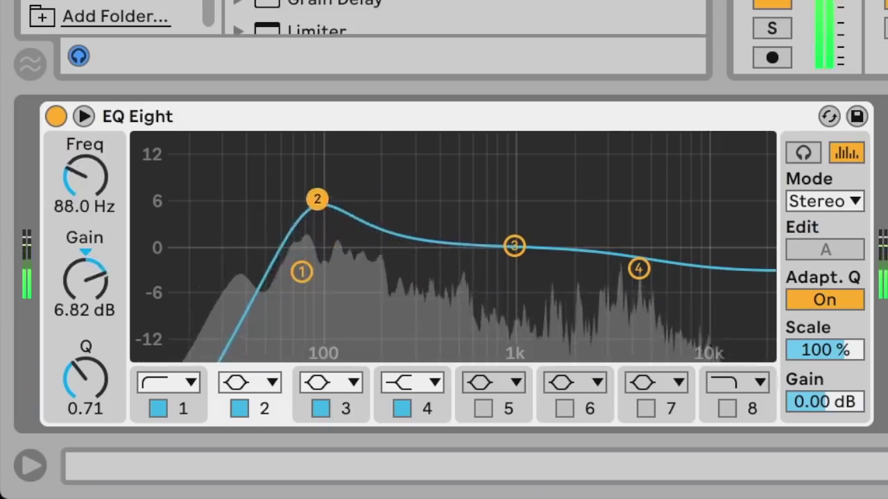
left_click_drag(317, 199, 296, 144)
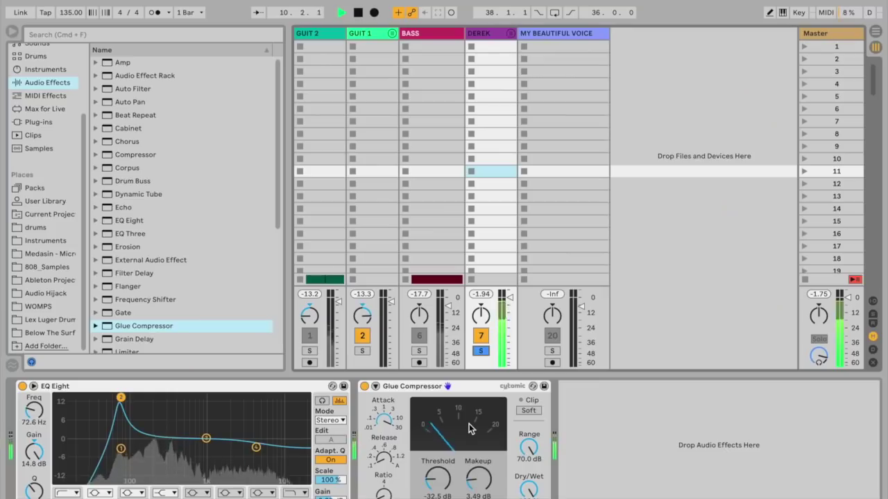
key("space")
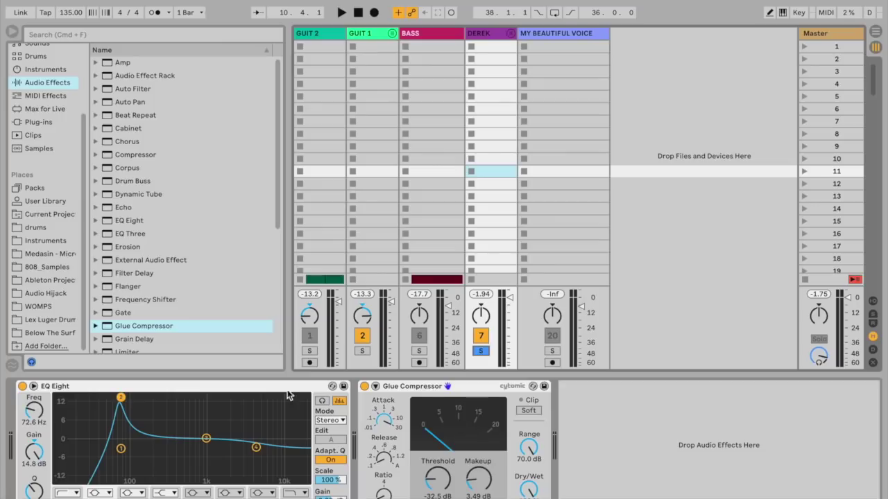
Move EQ Eight after the Glue Compressor and ease band 2's boost to 8.31 dB at 68.1 Hz.
left_click_drag(181, 387, 583, 431)
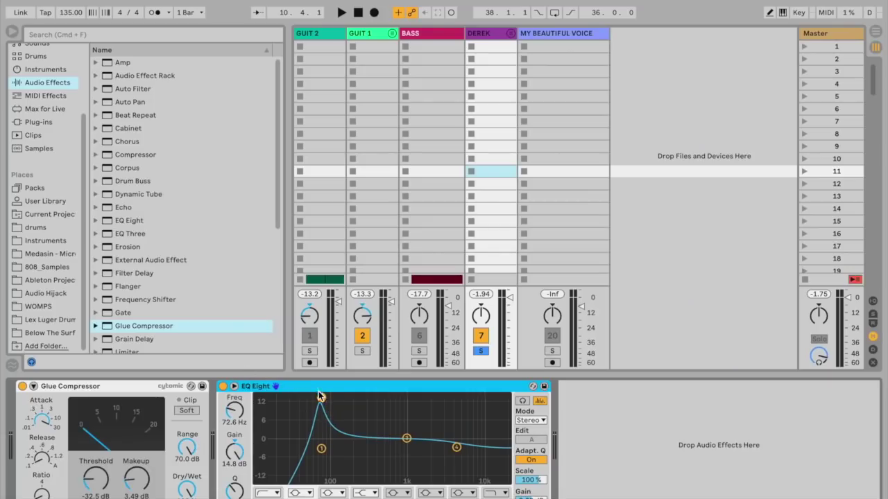
key("space")
left_click_drag(319, 398, 320, 417)
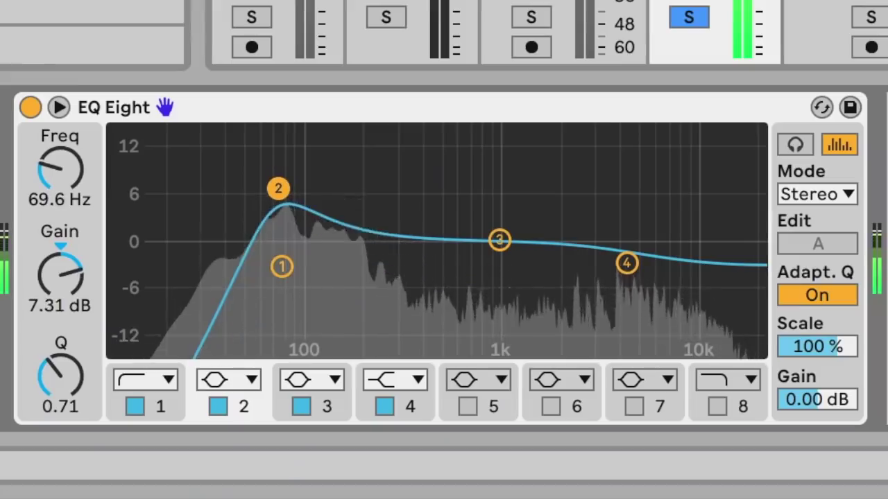
left_click_drag(278, 188, 276, 164)
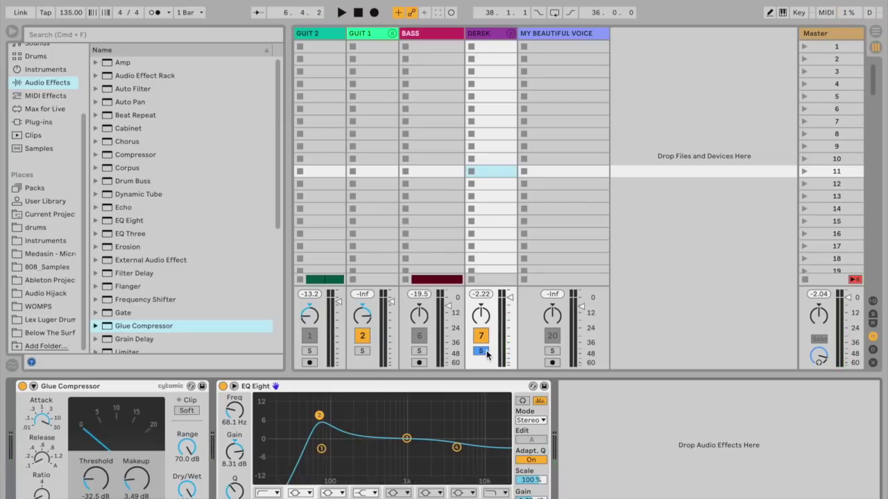
Record the MY BEAUTIFUL VOICE 3 clip into the vocal track's first slot and play it back.
left_click(548, 171)
left_click(524, 46)
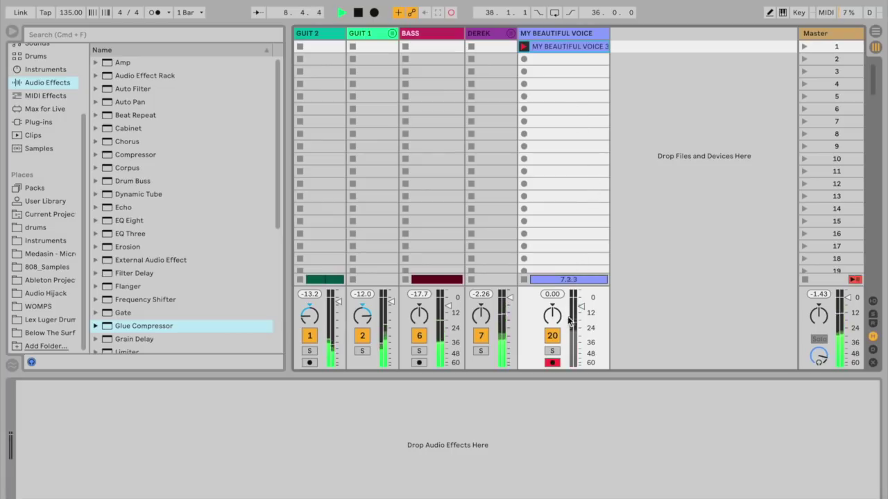
key("space")
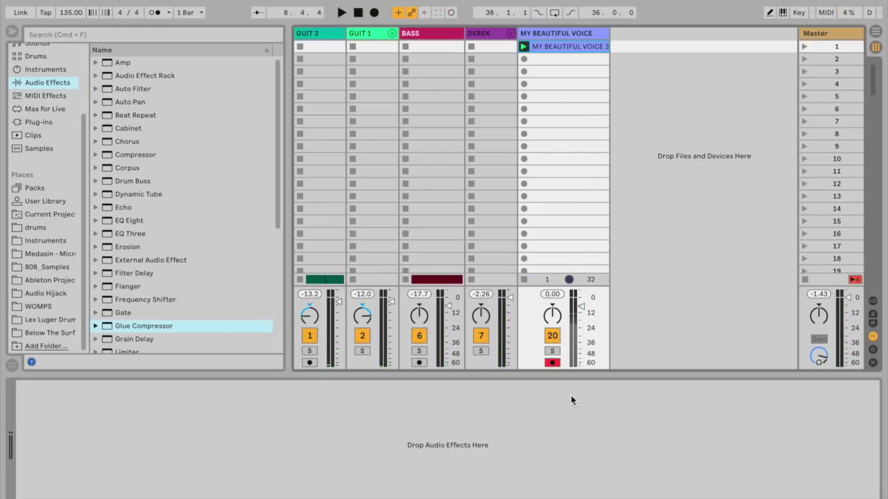
key("space")
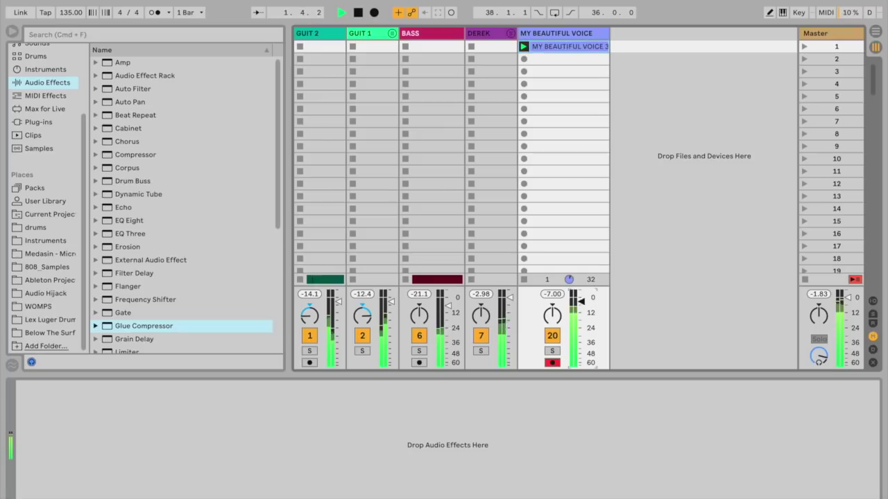
key("space")
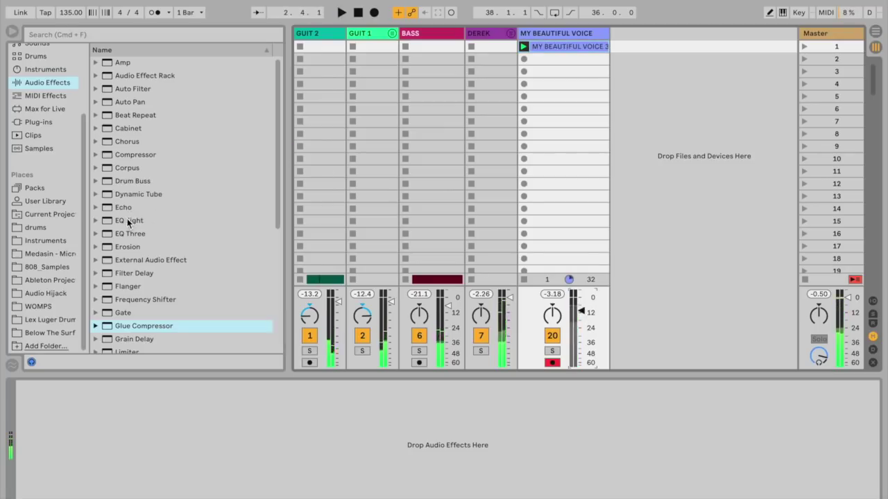
Add EQ Eight to the MY BEAUTIFUL VOICE track, disarm the track and start playback.
left_click(124, 219)
double_click(125, 219)
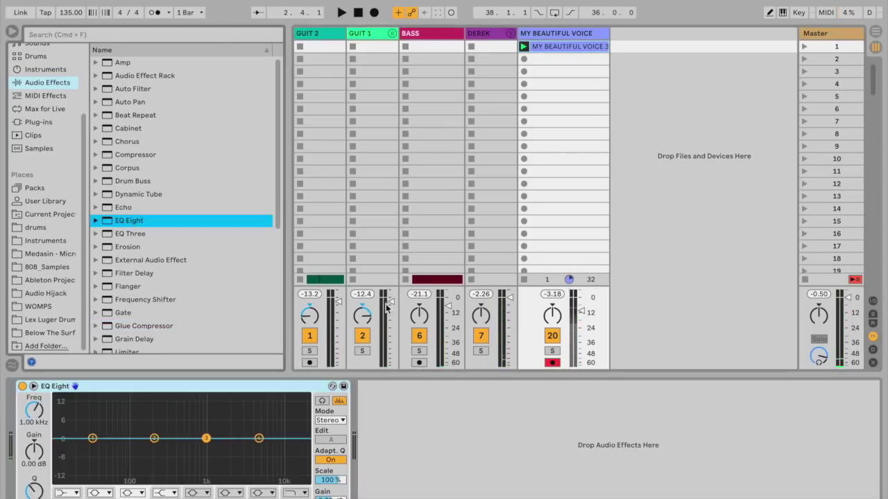
left_click(550, 364)
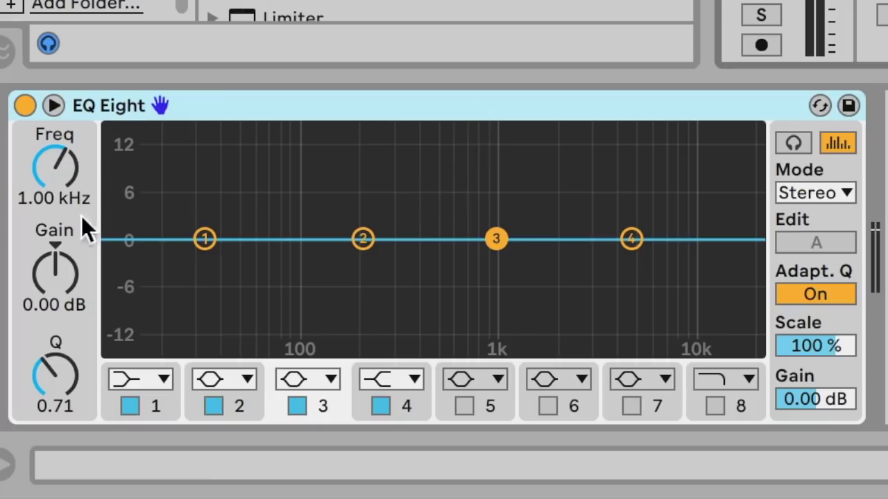
key("space")
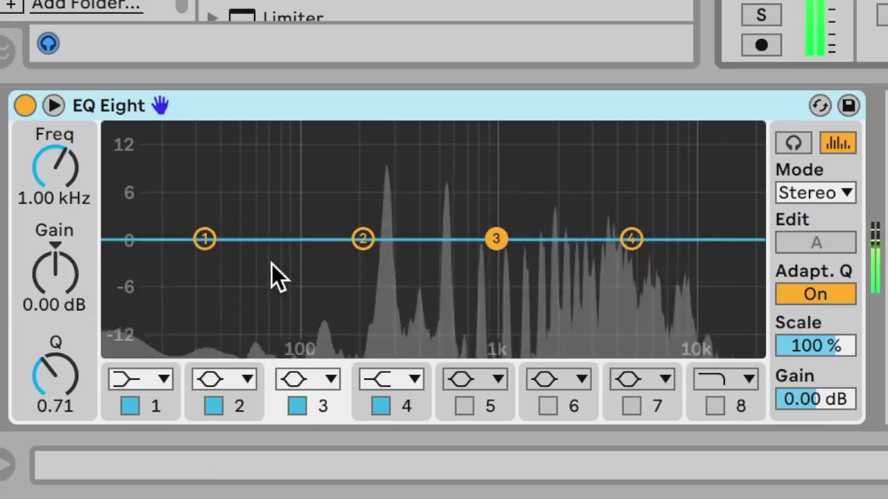
Boost band 1 by 14.8 dB and, with Audition on, sweep it down to about 80.8 Hz.
left_click_drag(205, 240, 326, 132)
left_click(780, 138)
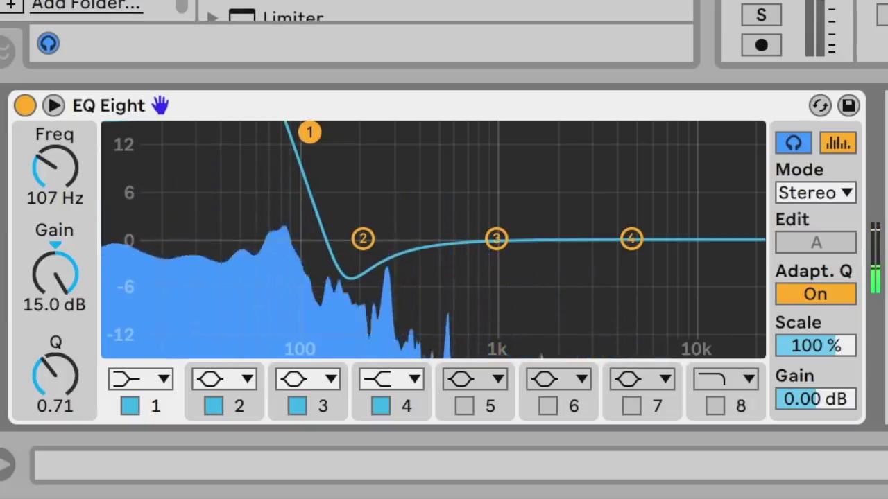
left_click_drag(309, 131, 286, 134)
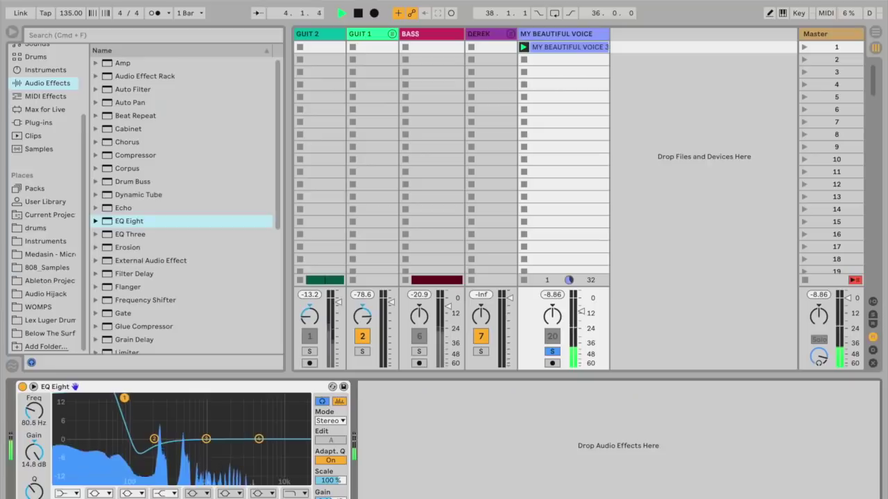
left_click_drag(124, 398, 124, 398)
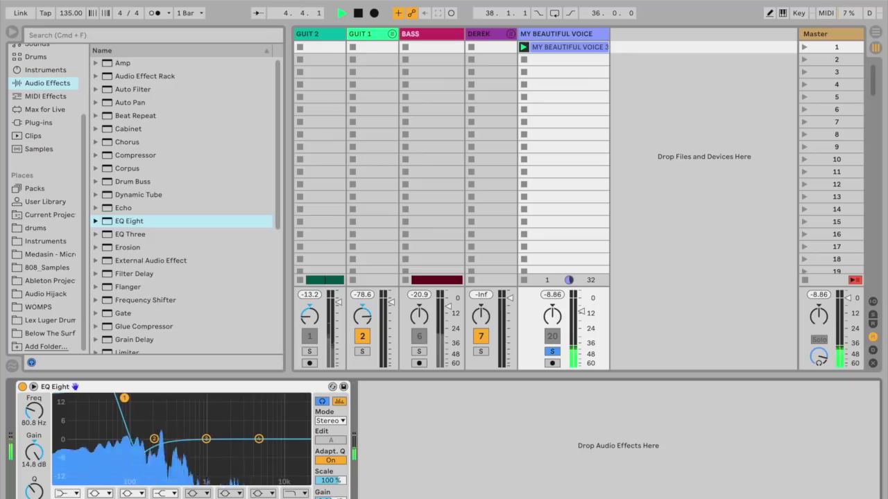
Turn vocal EQ band 1 into a flat Low Cut x4 at 95.8 Hz and add Glue Compressor after it.
key("space")
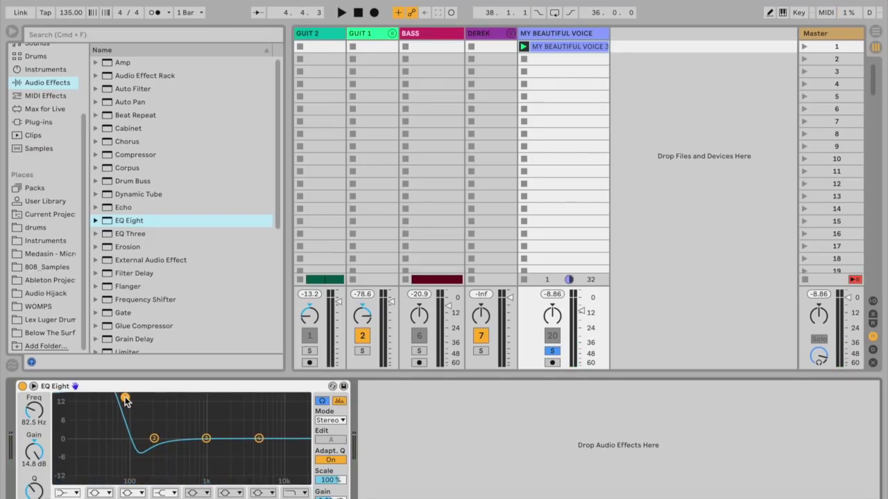
left_click_drag(125, 400, 124, 439)
left_click(68, 493)
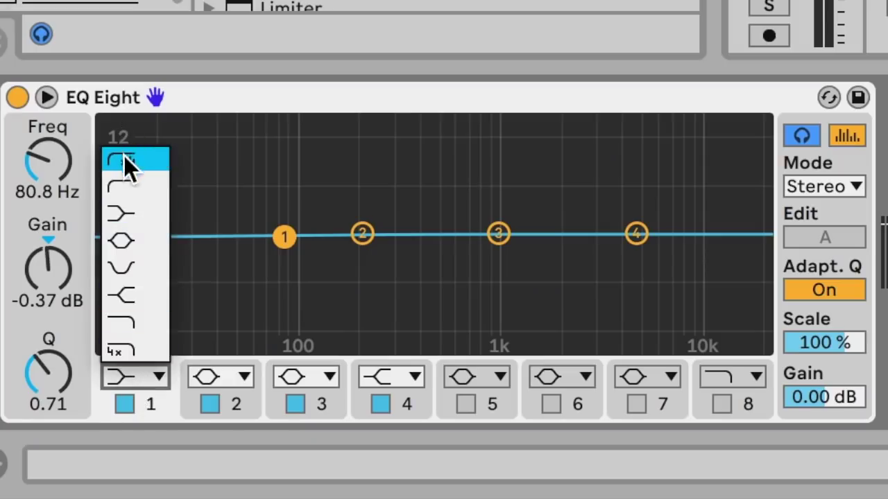
left_click(125, 160)
left_click_drag(49, 168, 50, 149)
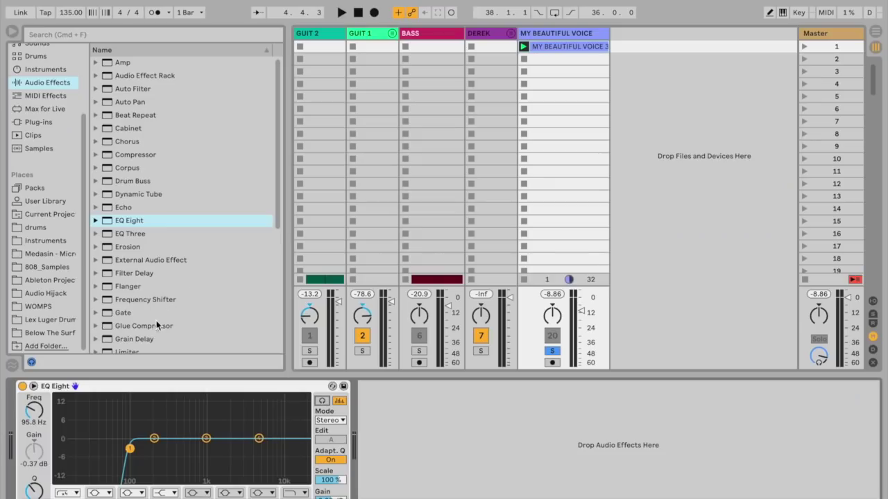
left_click_drag(157, 324, 296, 428)
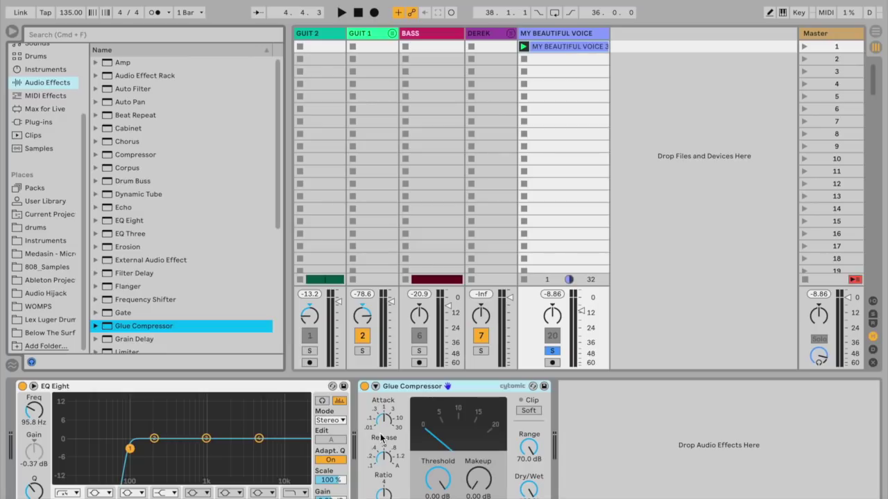
Pull the vocal Glue Compressor threshold down to -10.8 dB and play back to hear it.
mouse_move(442, 484)
left_mouse_down()
mouse_move(442, 498)
mouse_move(432, 484)
left_mouse_up()
key("space")
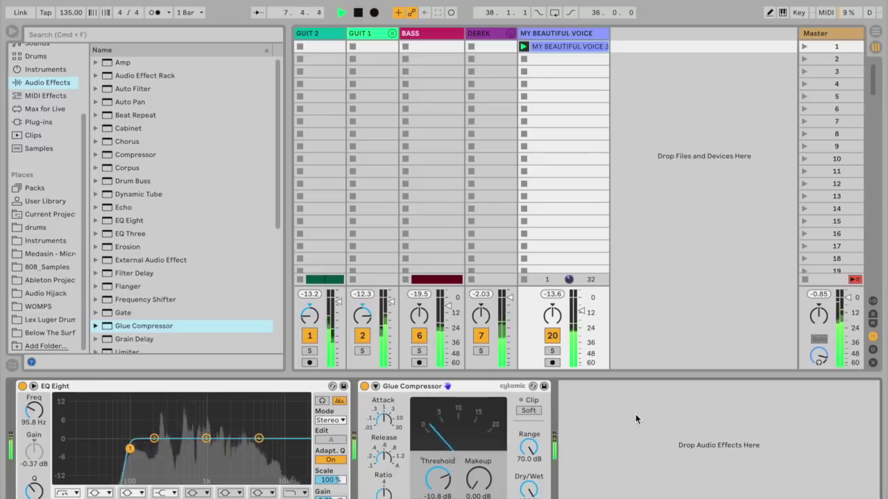
key("space")
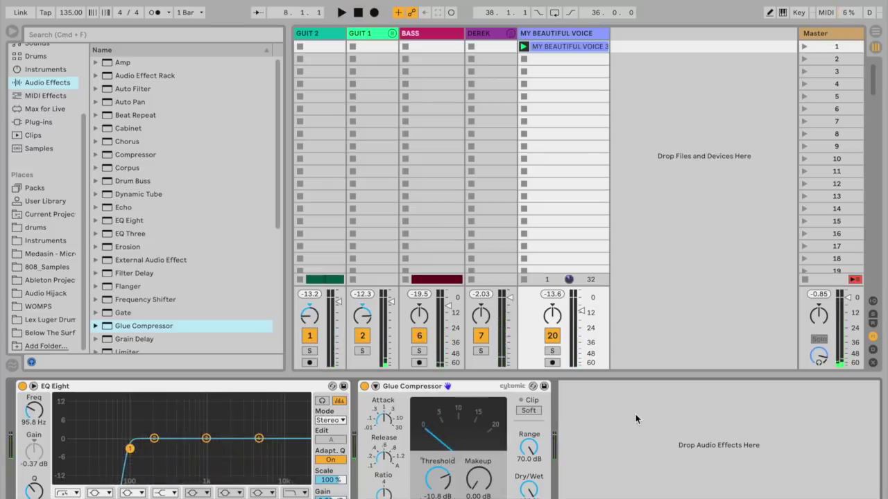